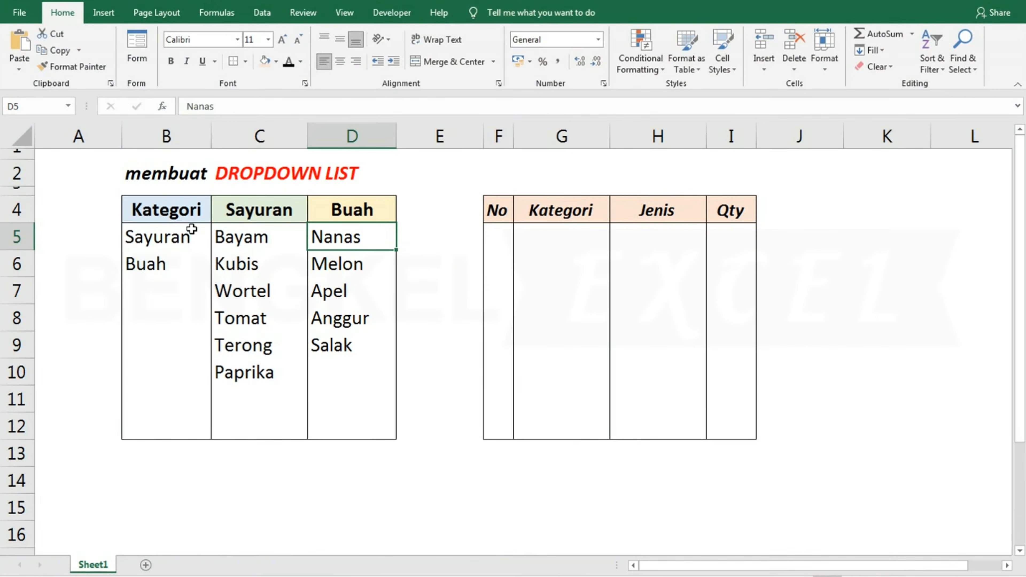
# Examine the Kategori, Sayuran and Buah source lists and the empty Kategori and Jenis columns of the order table
pyautogui.click(186, 211)
pyautogui.click(231, 211)
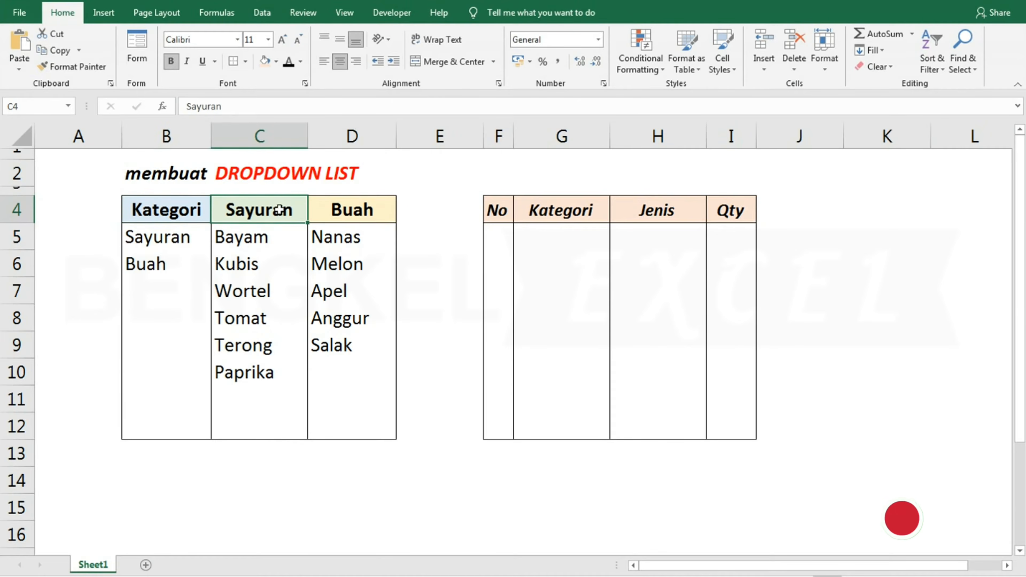
pyautogui.click(181, 174)
pyautogui.click(177, 205)
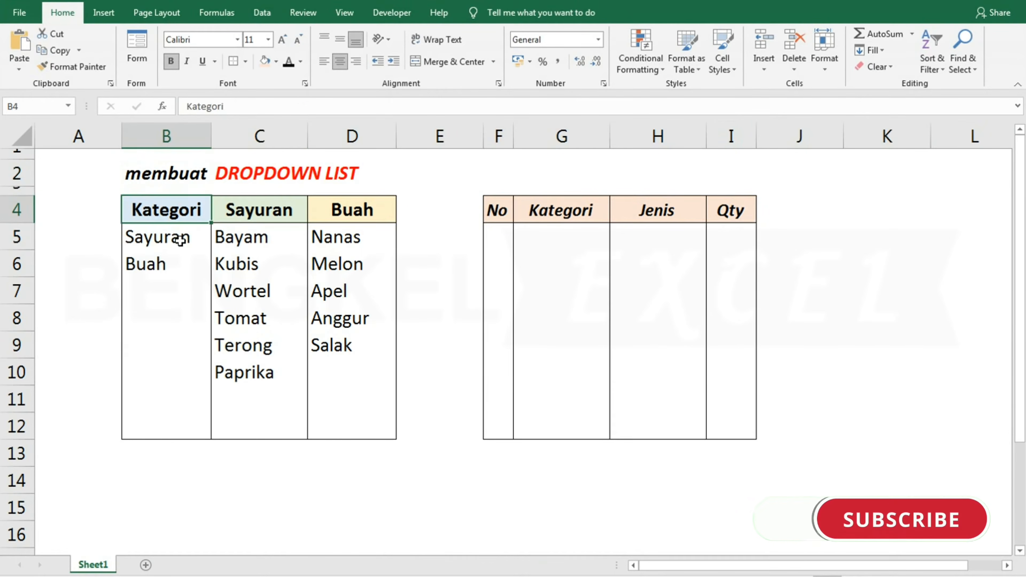
pyautogui.click(178, 236)
pyautogui.click(546, 237)
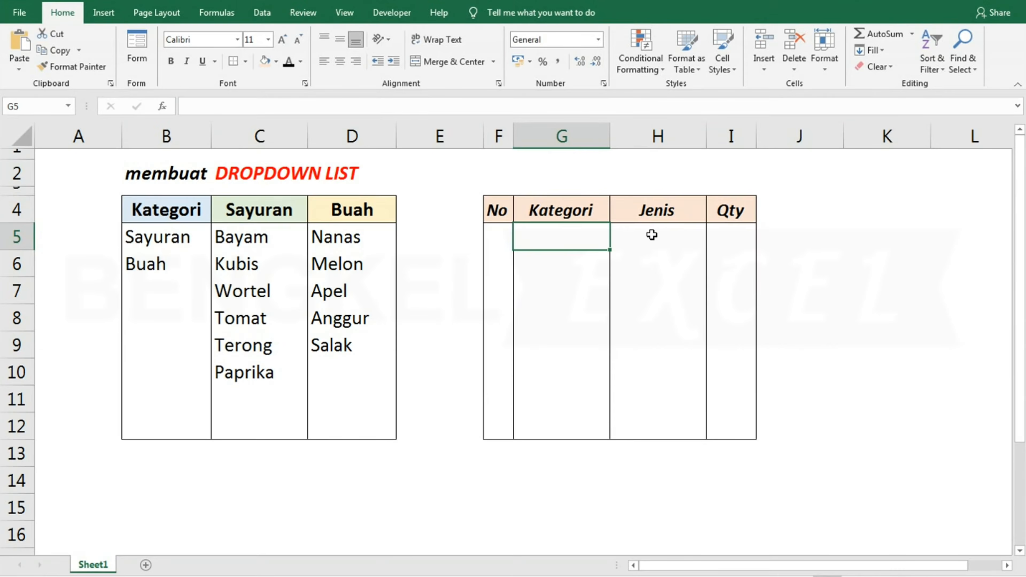
pyautogui.click(651, 231)
pyautogui.click(272, 234)
pyautogui.click(261, 216)
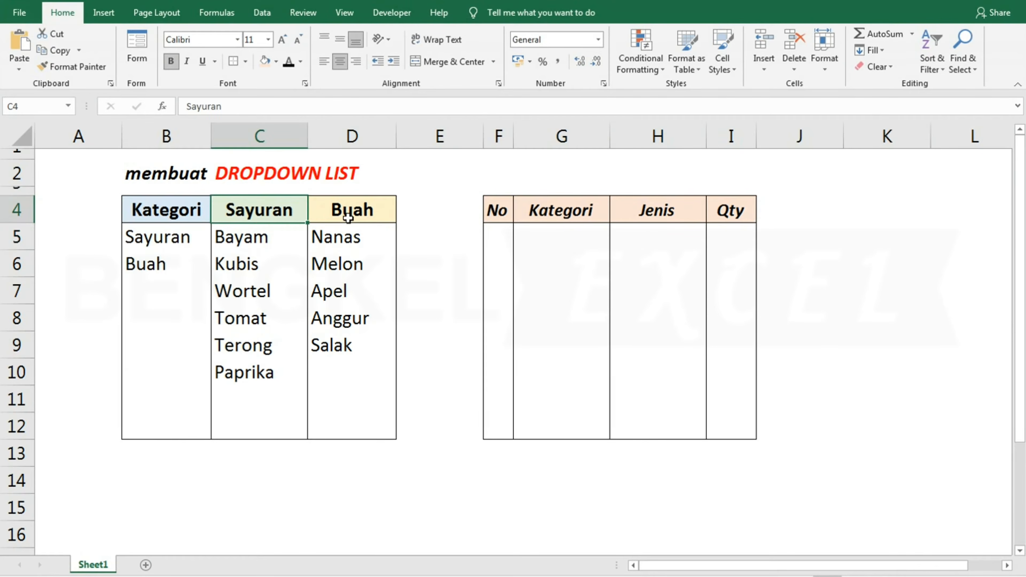
pyautogui.click(346, 218)
pyautogui.click(274, 236)
pyautogui.click(276, 273)
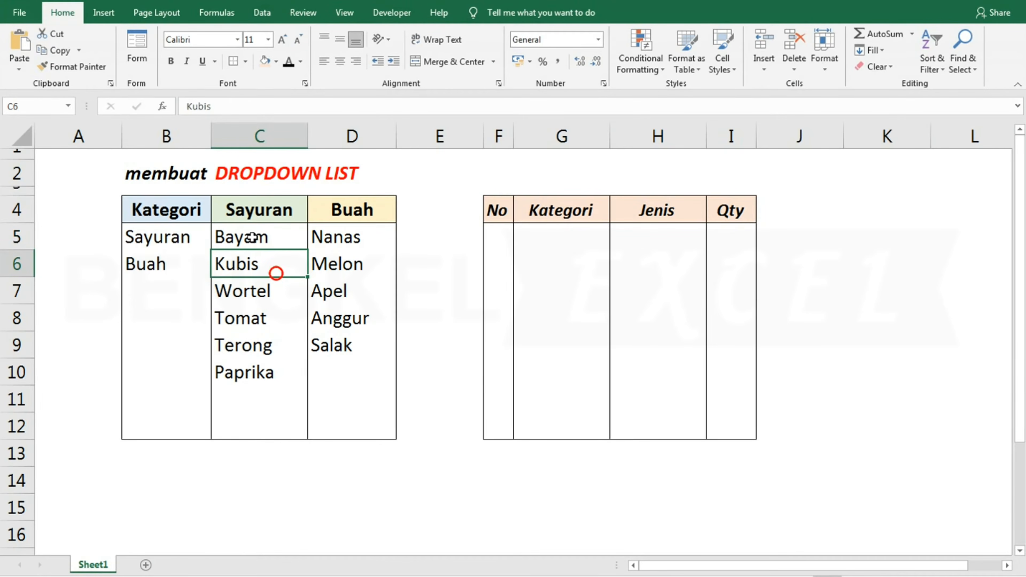
pyautogui.click(143, 241)
pyautogui.click(524, 232)
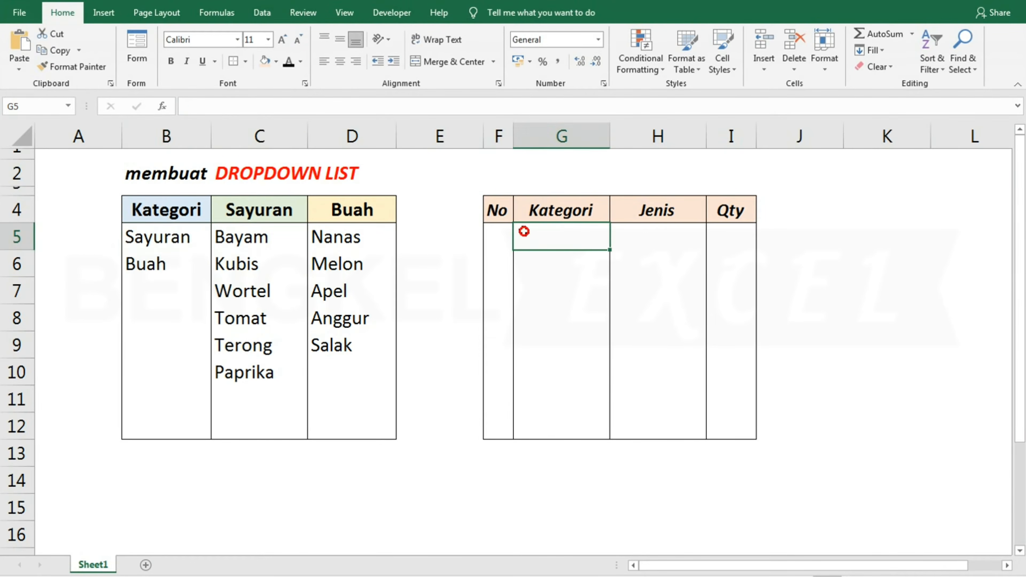
pyautogui.click(644, 233)
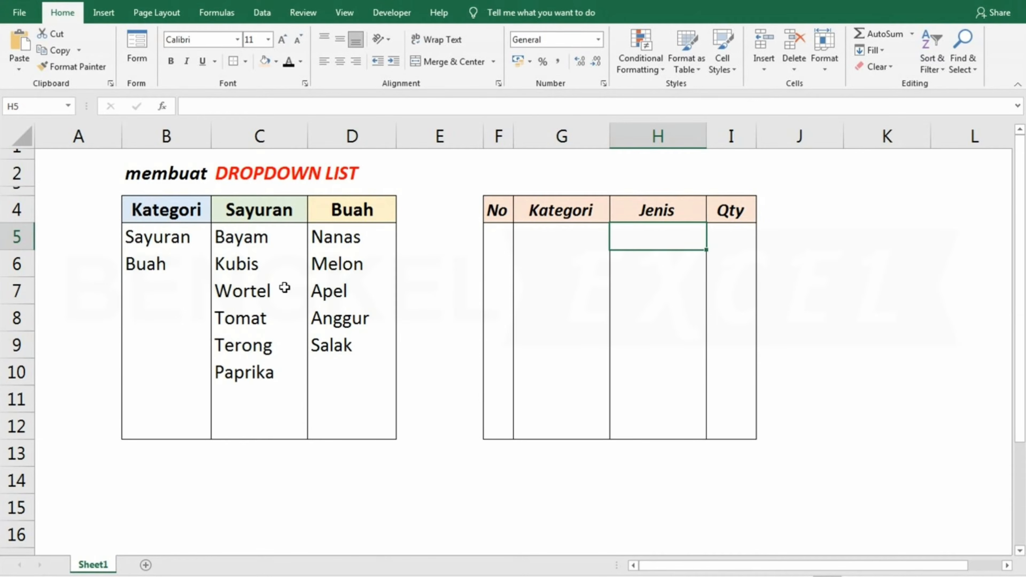
# Apply list data validation to the Kategori cells G5:G12 with the source =$B$5:$B$6
pyautogui.moveTo(574, 231); pyautogui.dragTo(533, 426)
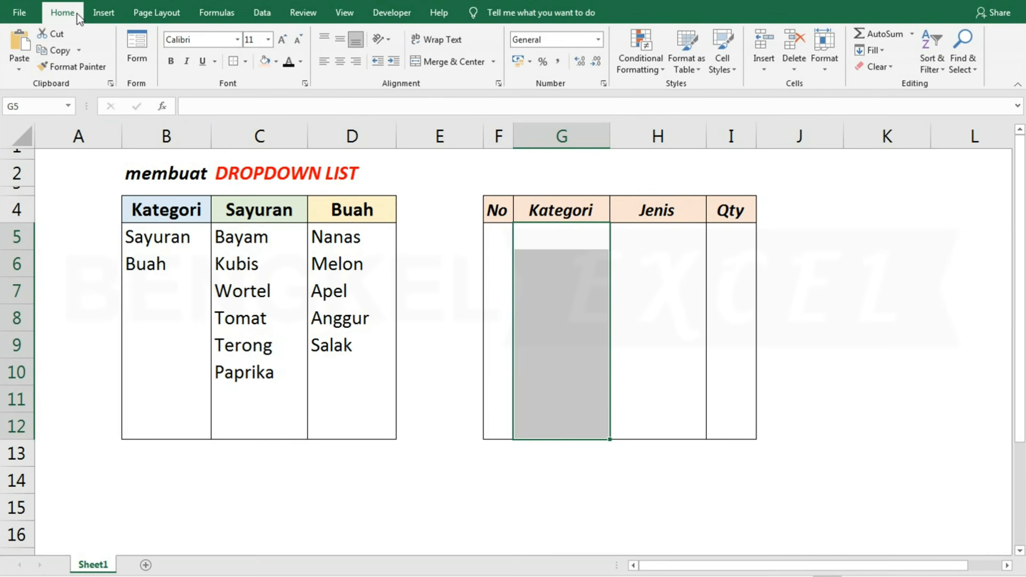
pyautogui.click(261, 13)
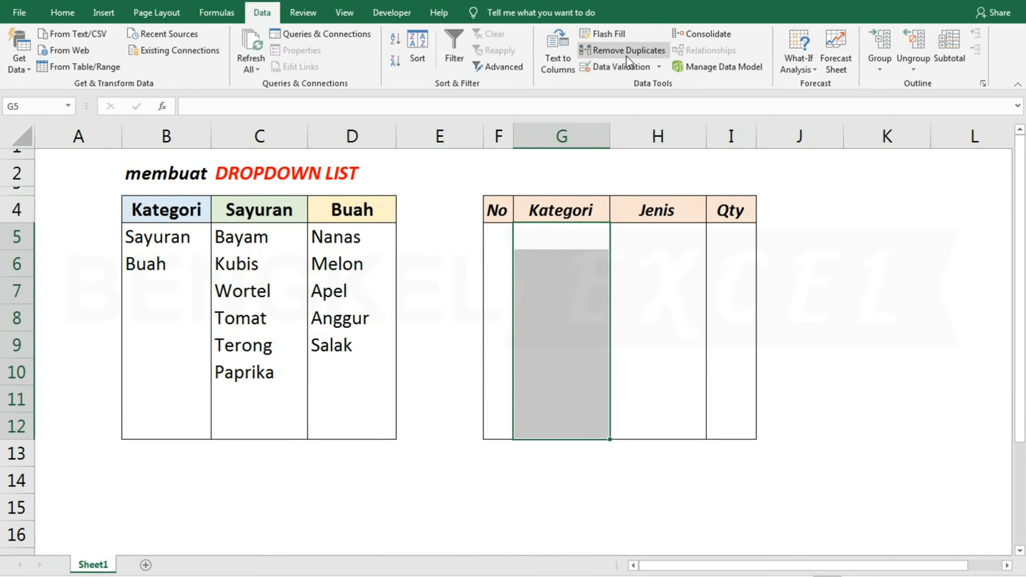
pyautogui.click(615, 72)
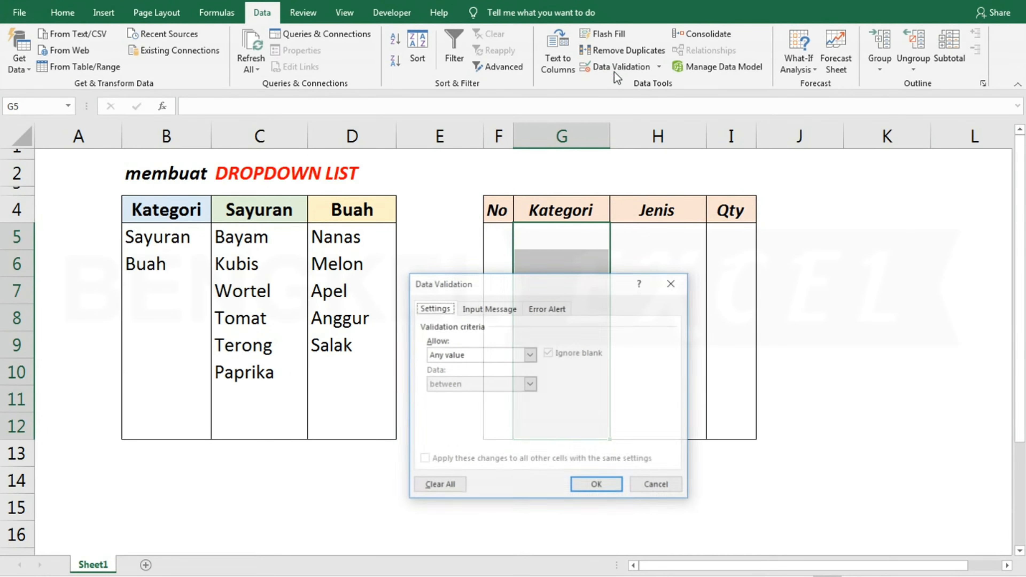
pyautogui.click(458, 357)
pyautogui.click(449, 398)
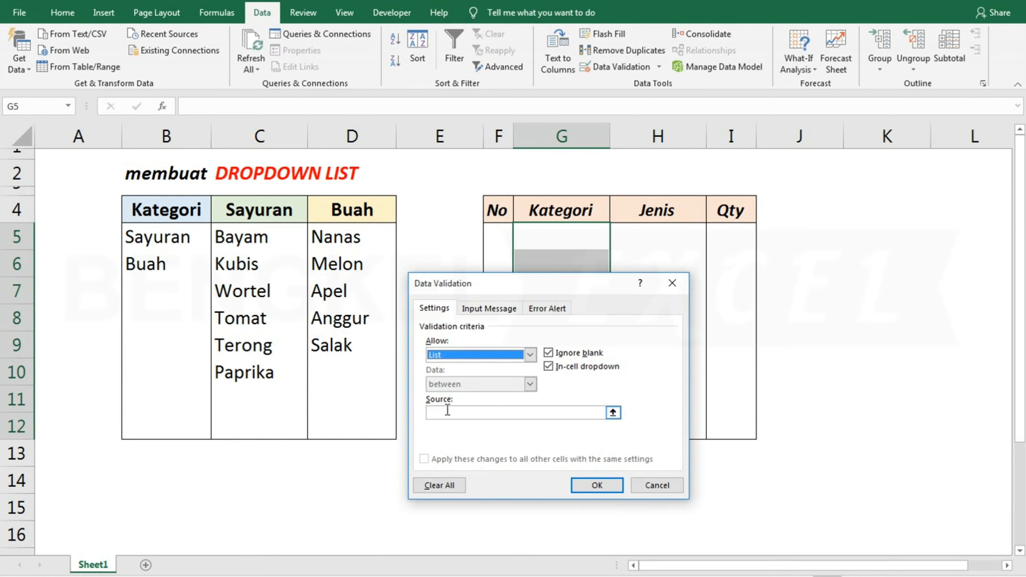
pyautogui.moveTo(162, 238); pyautogui.dragTo(156, 261)
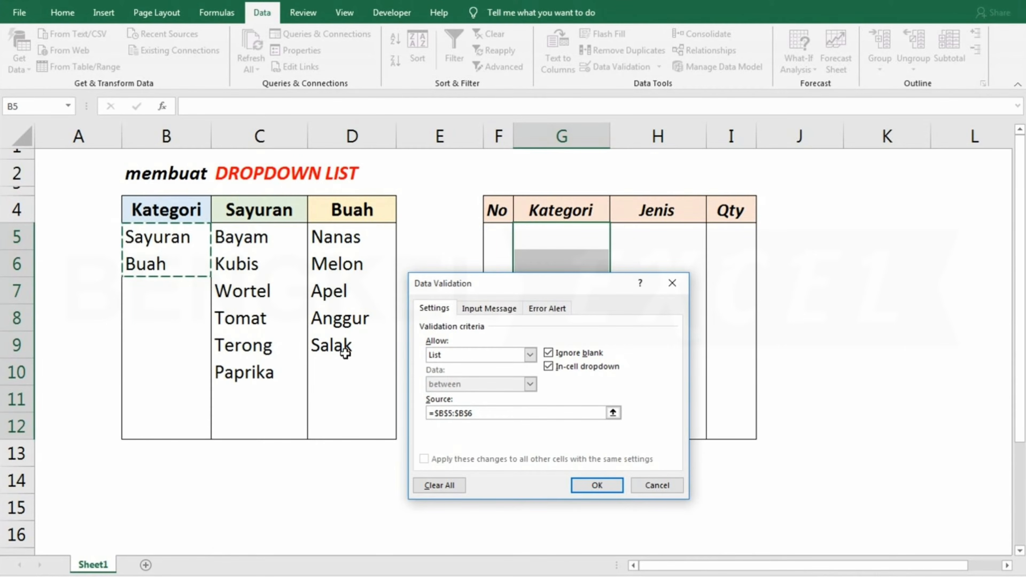
pyautogui.click(596, 484)
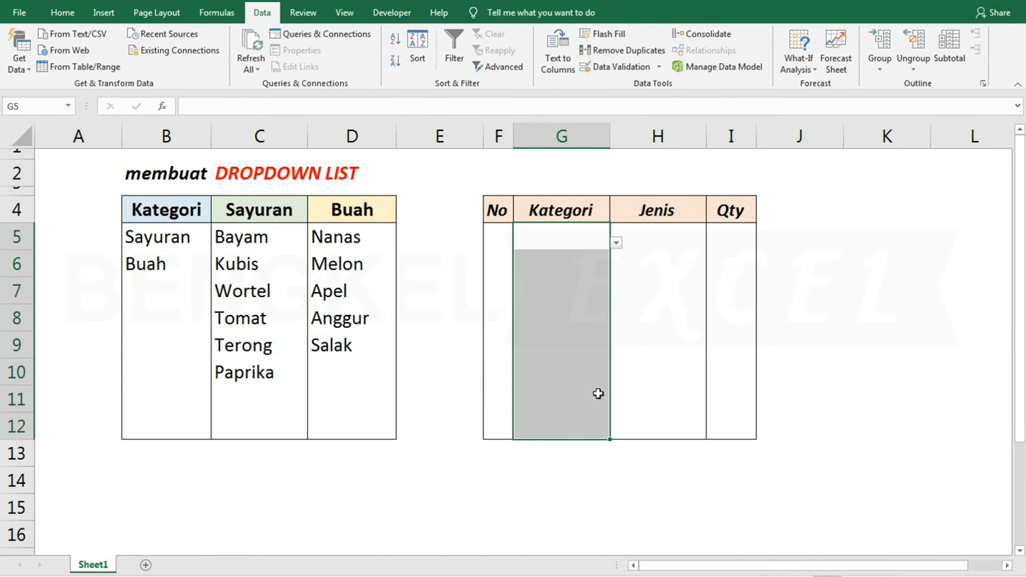
# Choose Buah in G5 and Sayuran in G6 from the Kategori dropdown lists
pyautogui.click(553, 241)
pyautogui.click(615, 243)
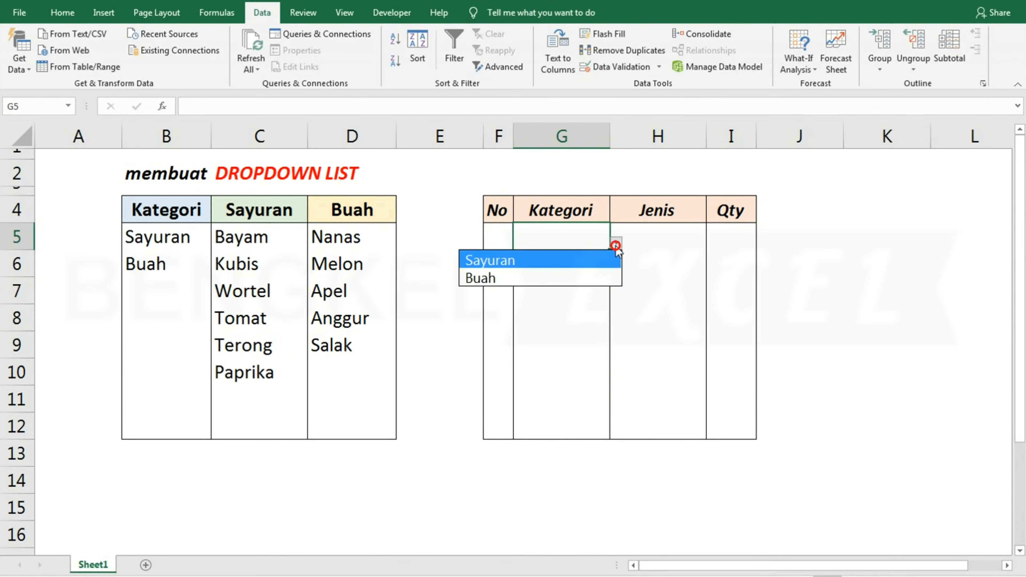
pyautogui.click(540, 280)
pyautogui.click(591, 264)
pyautogui.click(614, 270)
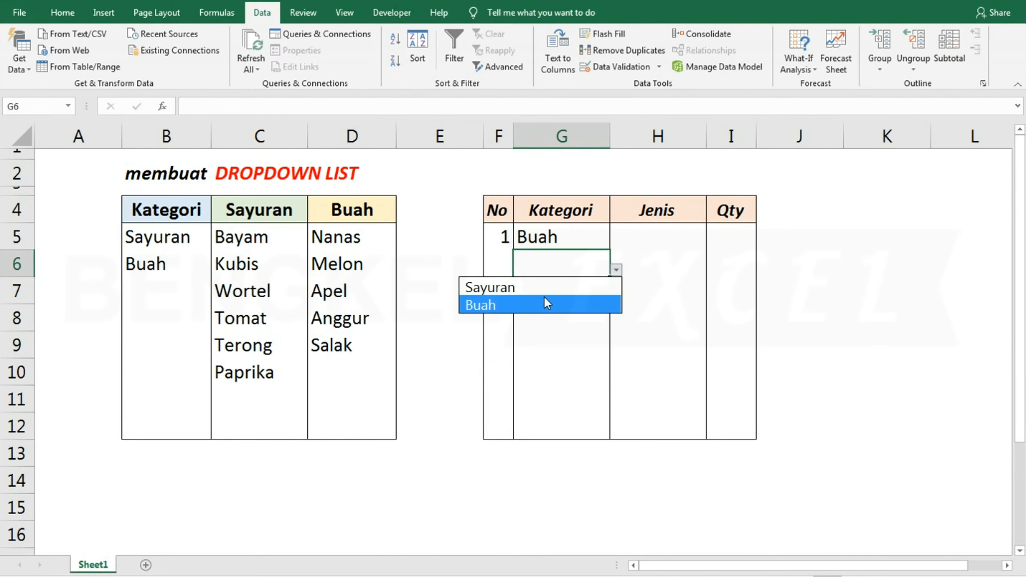
pyautogui.click(527, 290)
pyautogui.click(567, 300)
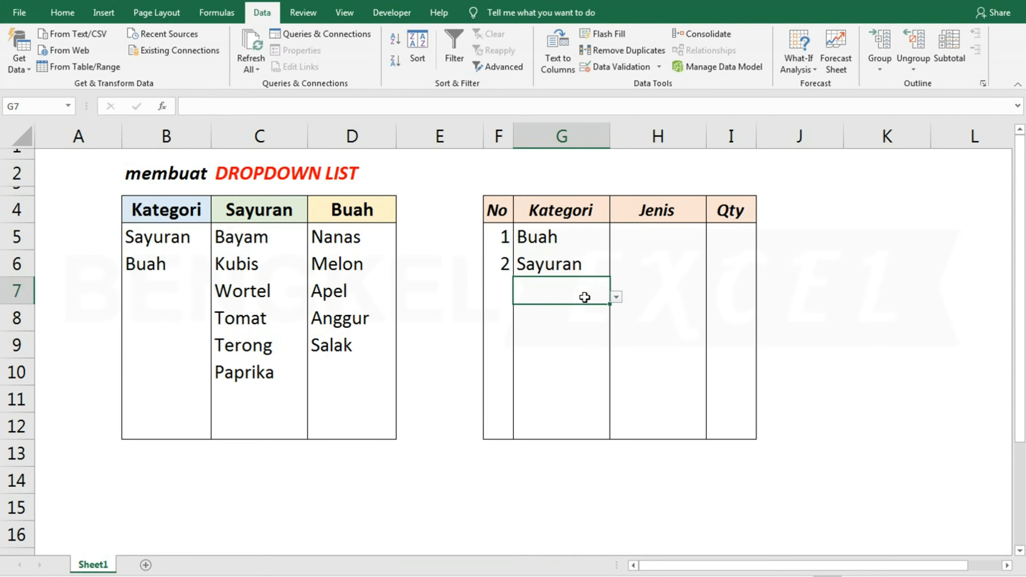
pyautogui.click(662, 233)
pyautogui.click(524, 237)
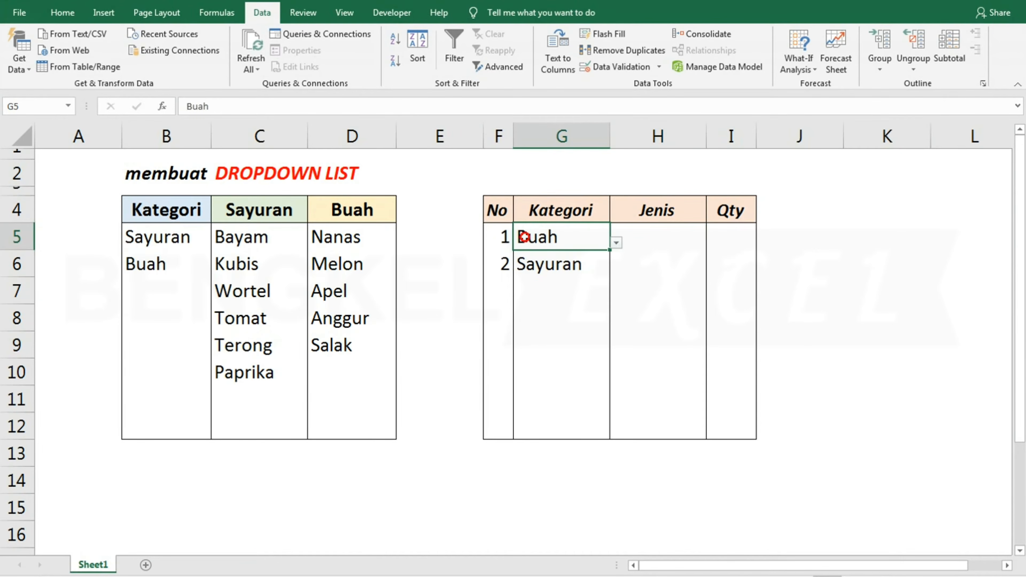
pyautogui.moveTo(332, 232); pyautogui.dragTo(337, 428)
pyautogui.click(662, 237)
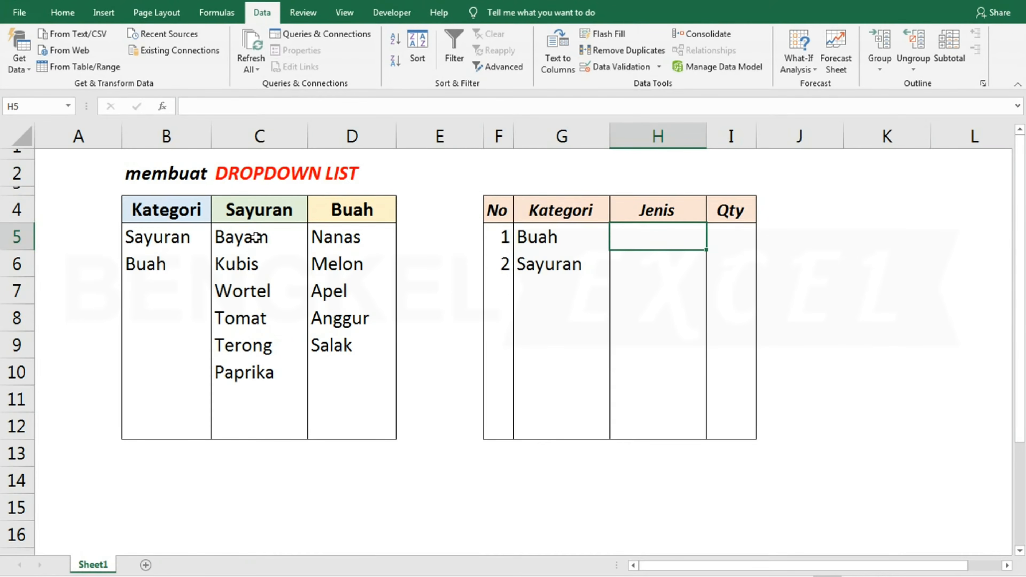
# Name the vegetable range C5:C12 Sayuran
pyautogui.moveTo(256, 237); pyautogui.dragTo(277, 428)
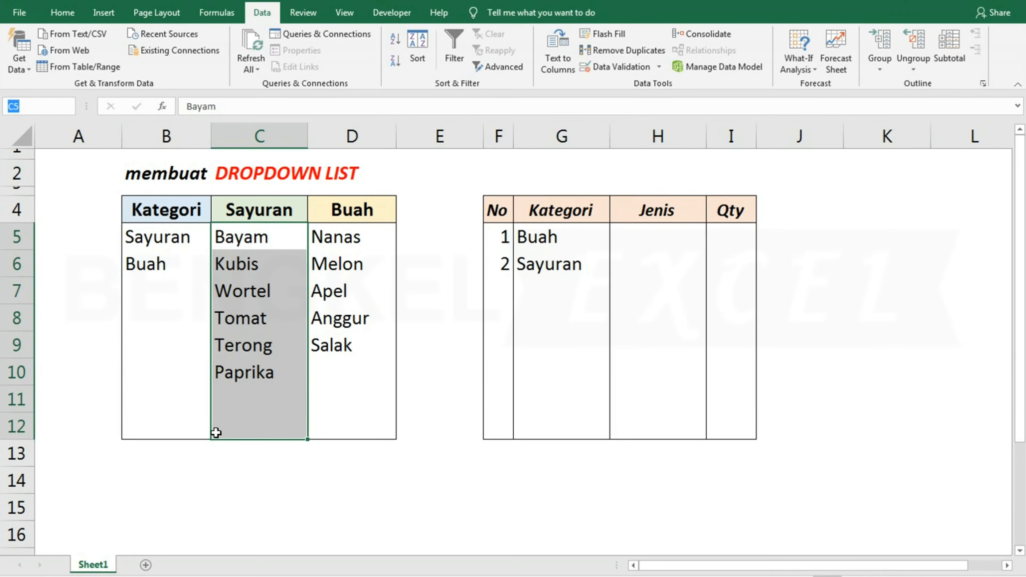
pyautogui.write('Sayuran')
pyautogui.press('Return')
# Name the fruit range D5:D12 Buah
pyautogui.moveTo(347, 230); pyautogui.dragTo(354, 426)
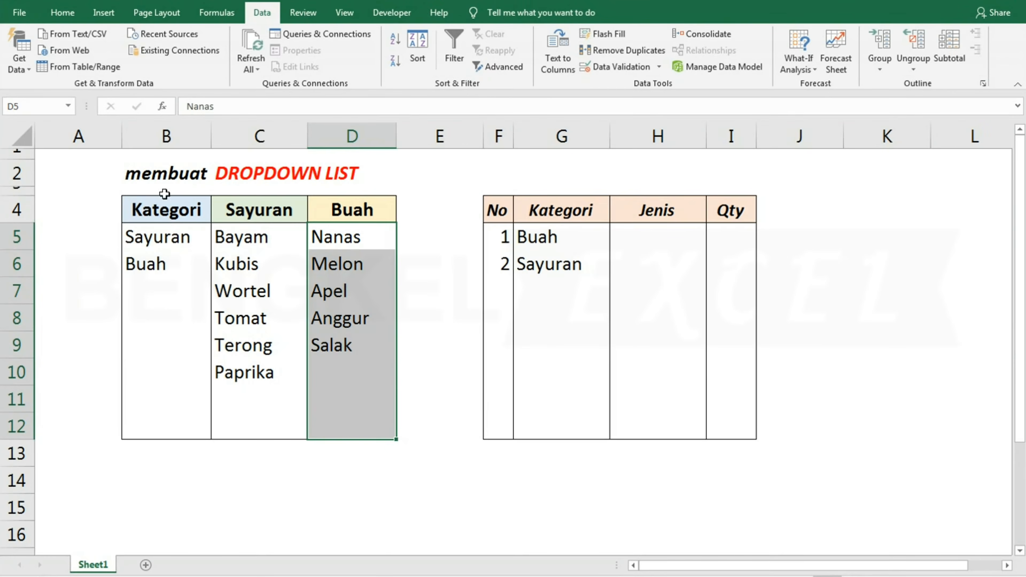
pyautogui.click(44, 103)
pyautogui.write('Buah')
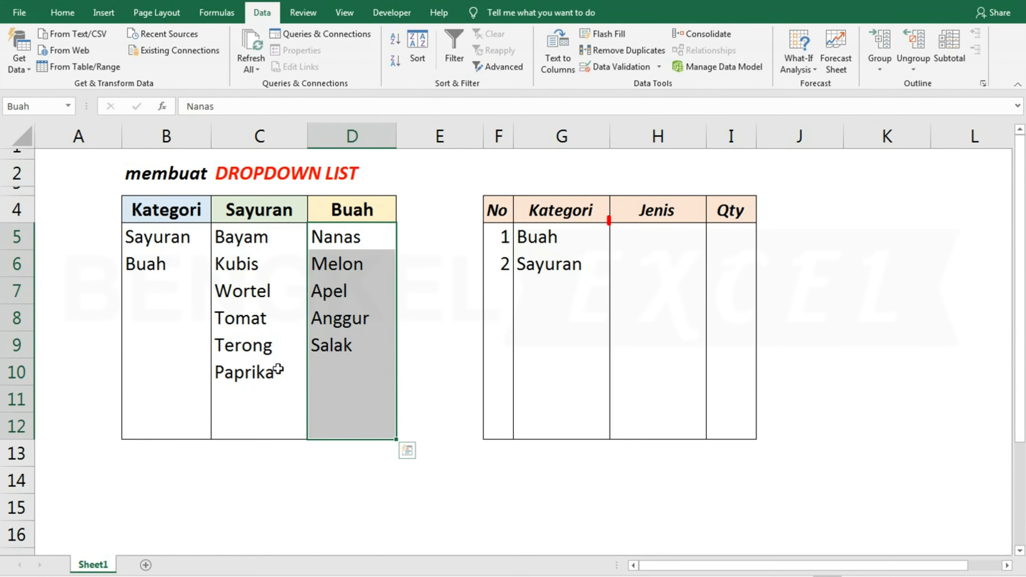
pyautogui.click(647, 238)
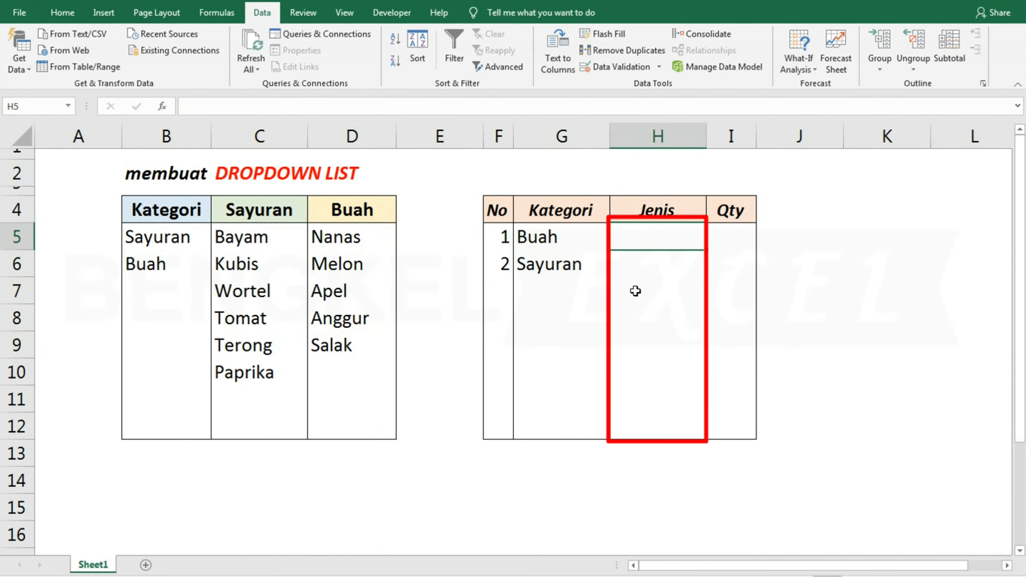
pyautogui.click(261, 239)
pyautogui.click(334, 238)
# Apply list data validation to the Jenis cells H5:H12 with the relative source formula =INDIRECT(G5)
pyautogui.moveTo(648, 233); pyautogui.dragTo(656, 427)
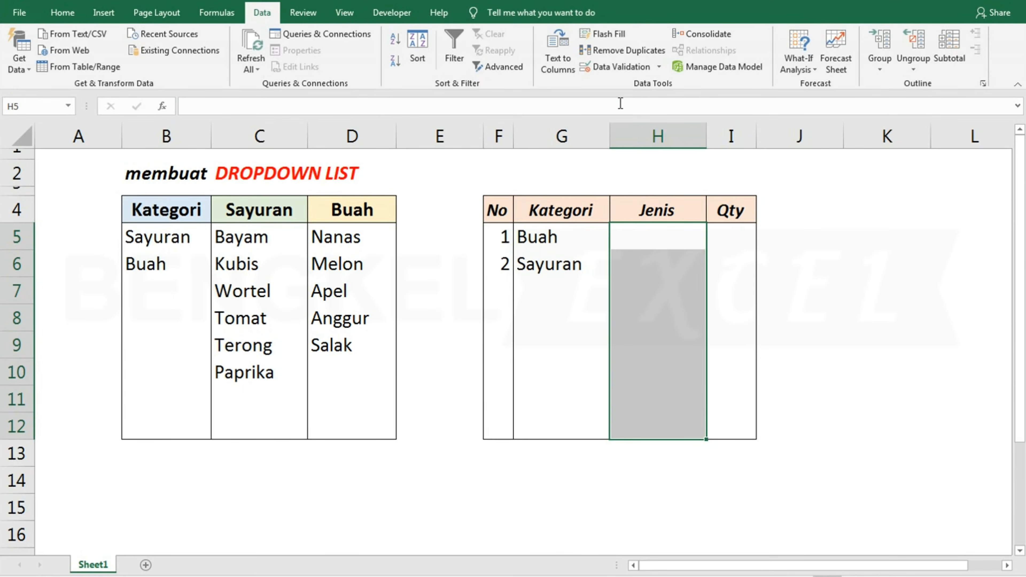
pyautogui.click(619, 66)
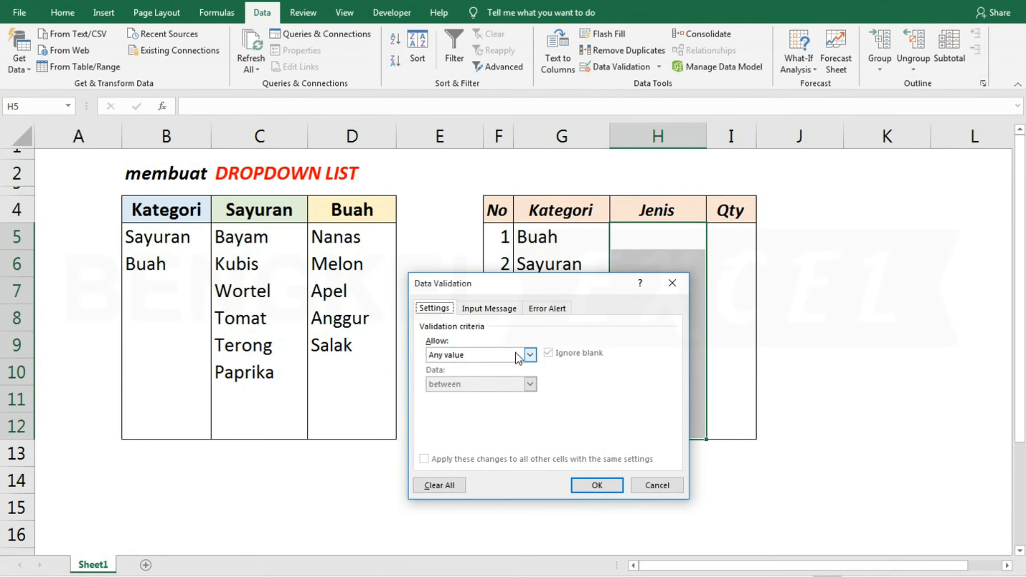
pyautogui.click(523, 355)
pyautogui.click(444, 396)
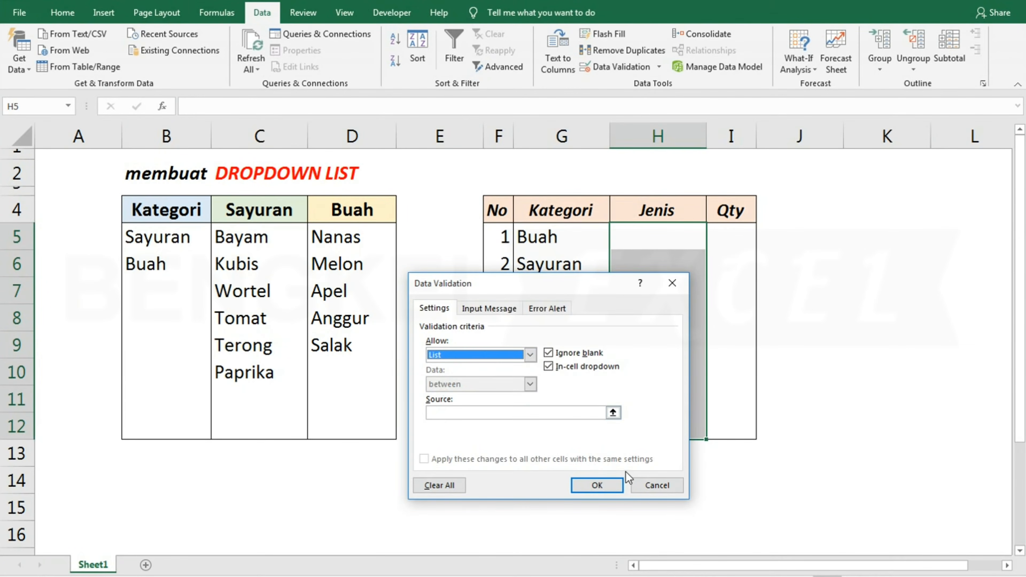
pyautogui.click(442, 412)
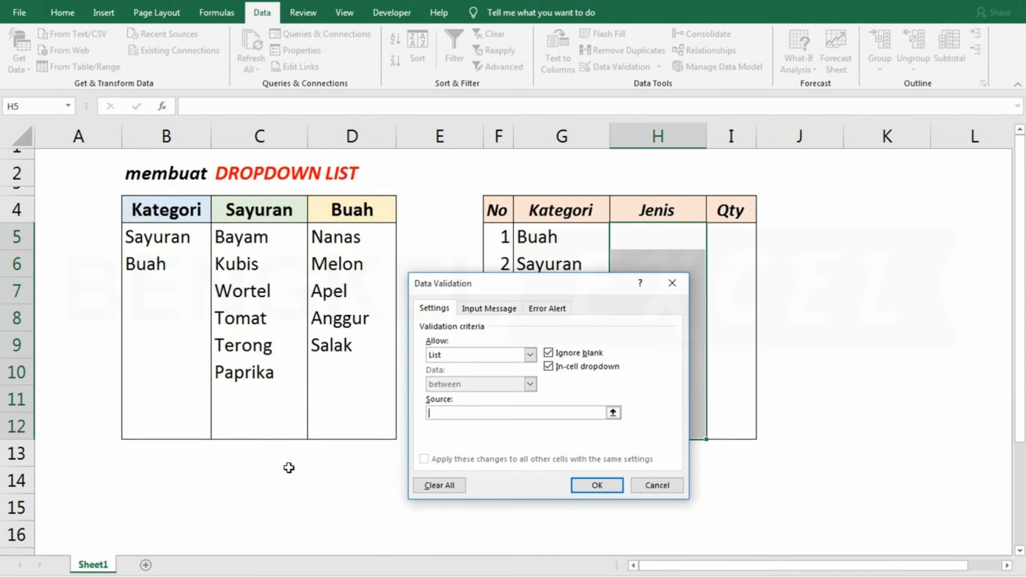
pyautogui.write('=INDIRECT(')
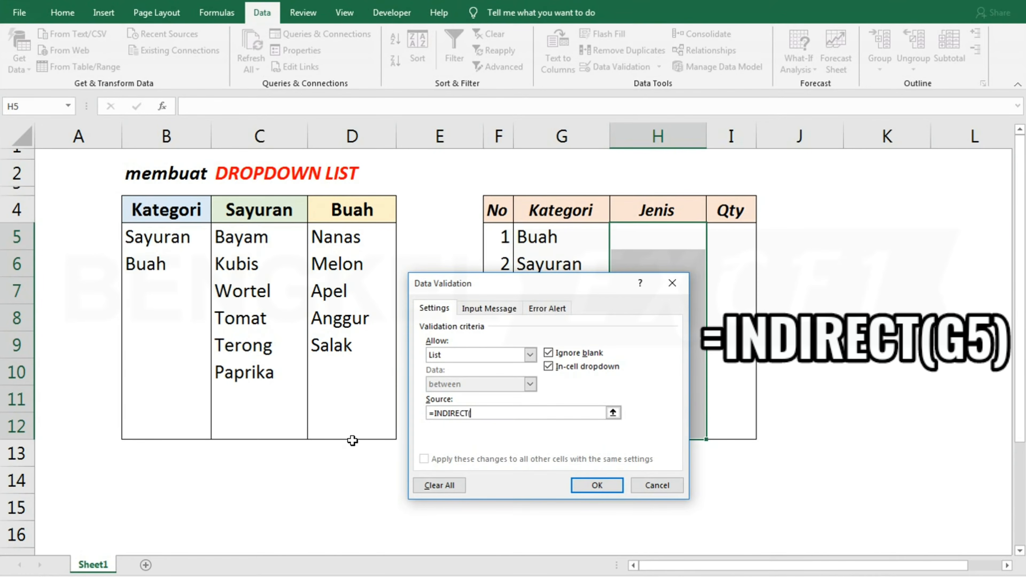
pyautogui.click(548, 237)
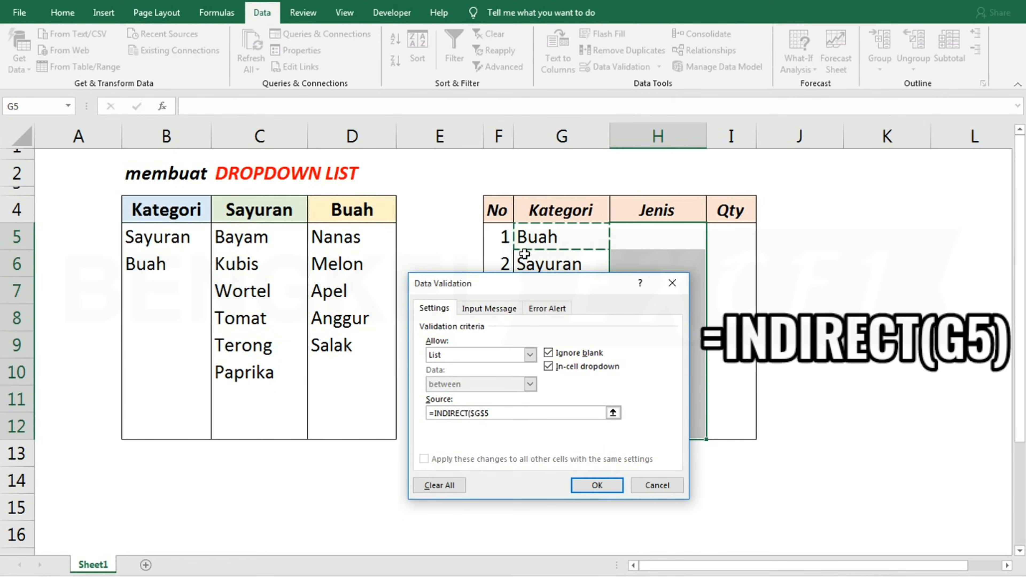
pyautogui.click(475, 414)
pyautogui.press('BackSpace')
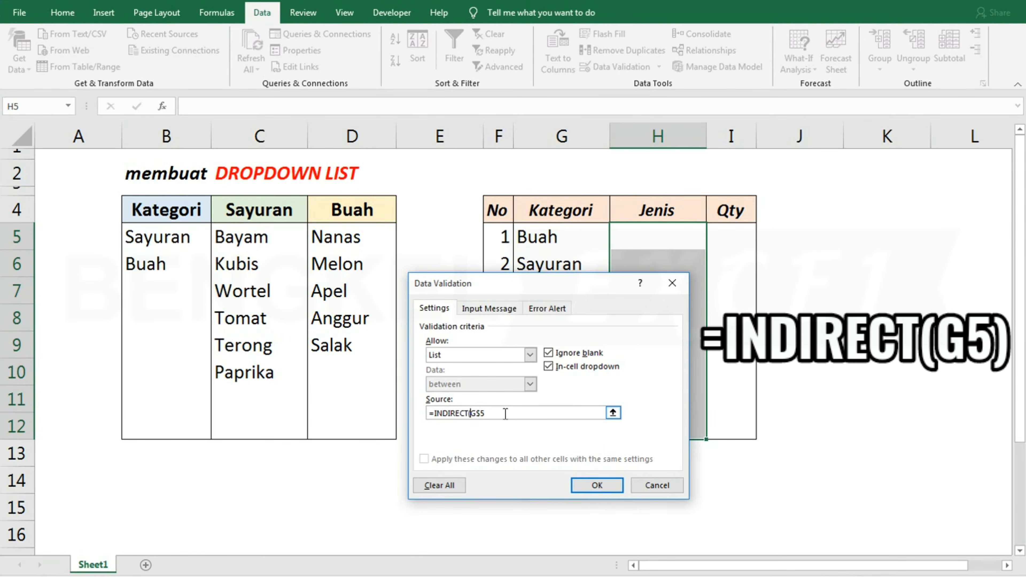
pyautogui.click(482, 413)
pyautogui.press('BackSpace')
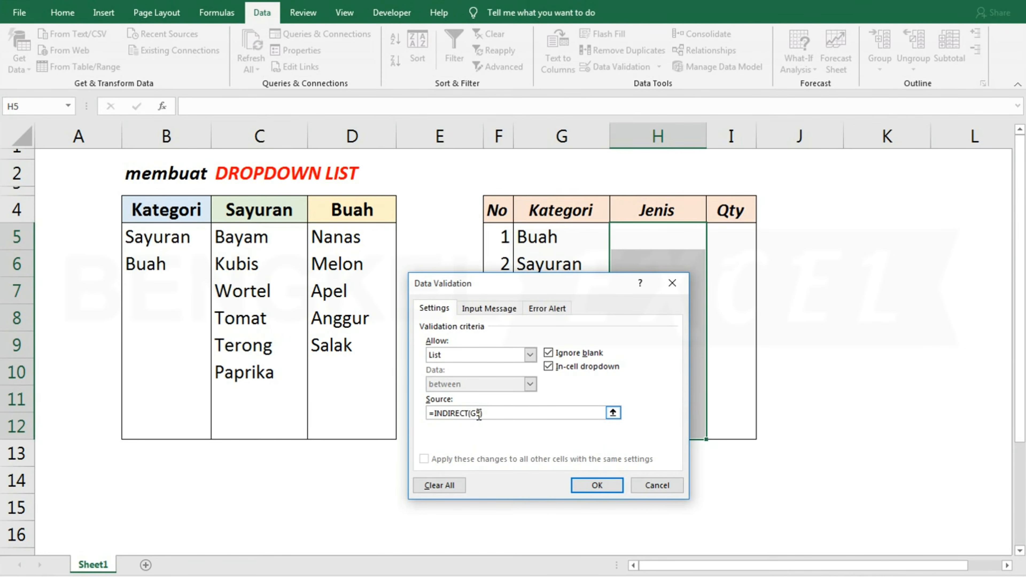
pyautogui.write(')')
pyautogui.click(596, 486)
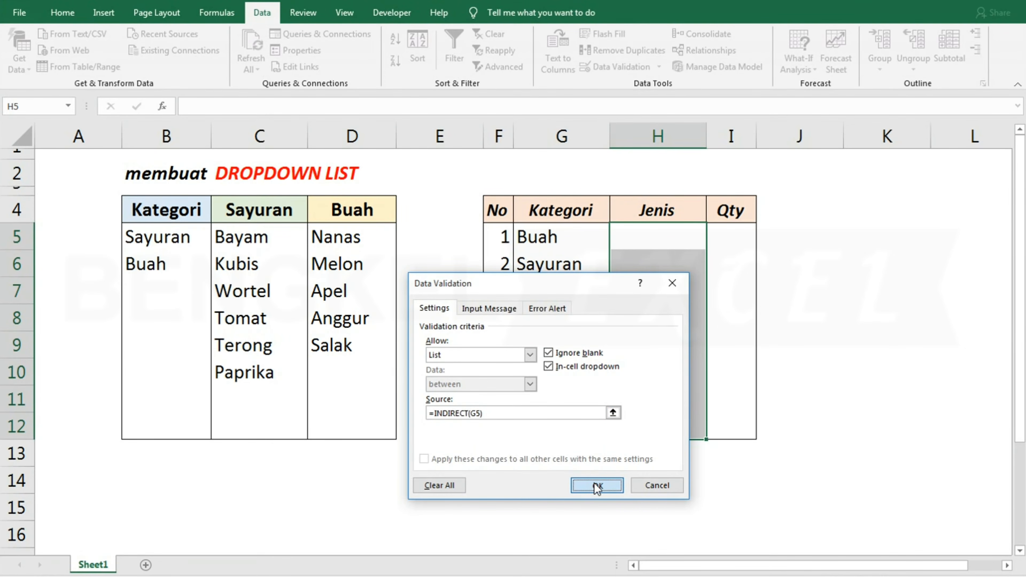
# Choose Nanas from the Jenis dropdown in H5 and change the choice to Melon
pyautogui.click(670, 241)
pyautogui.click(714, 241)
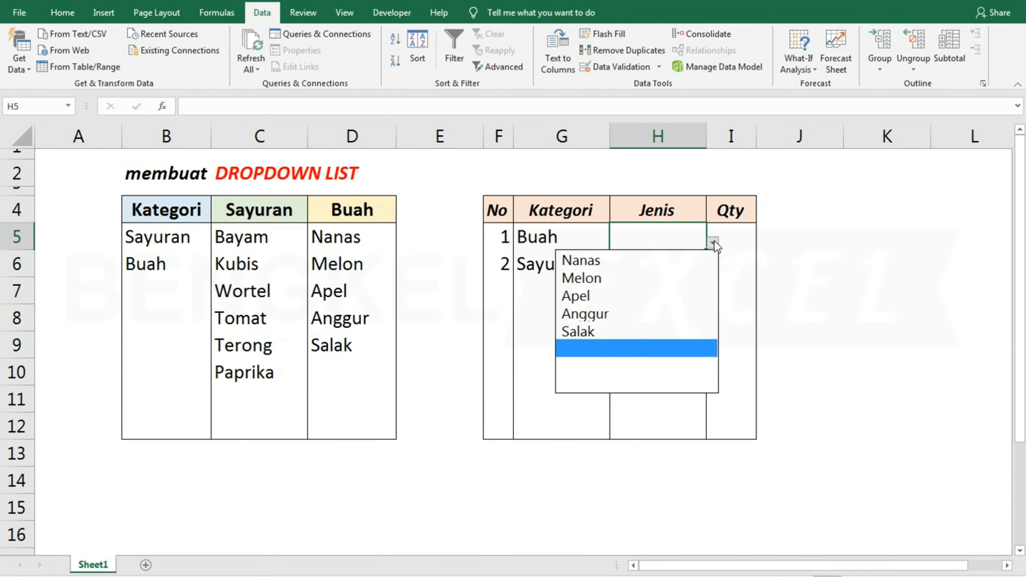
pyautogui.click(670, 260)
pyautogui.click(712, 243)
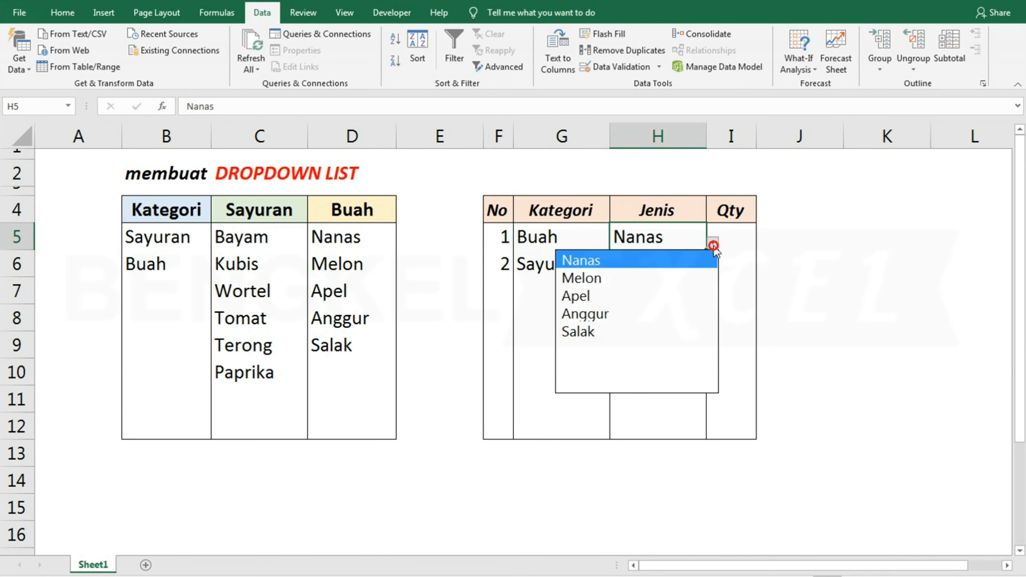
pyautogui.click(639, 278)
# Choose Kubis from the Jenis dropdown in H6, and change the choice to Paprika
pyautogui.click(661, 265)
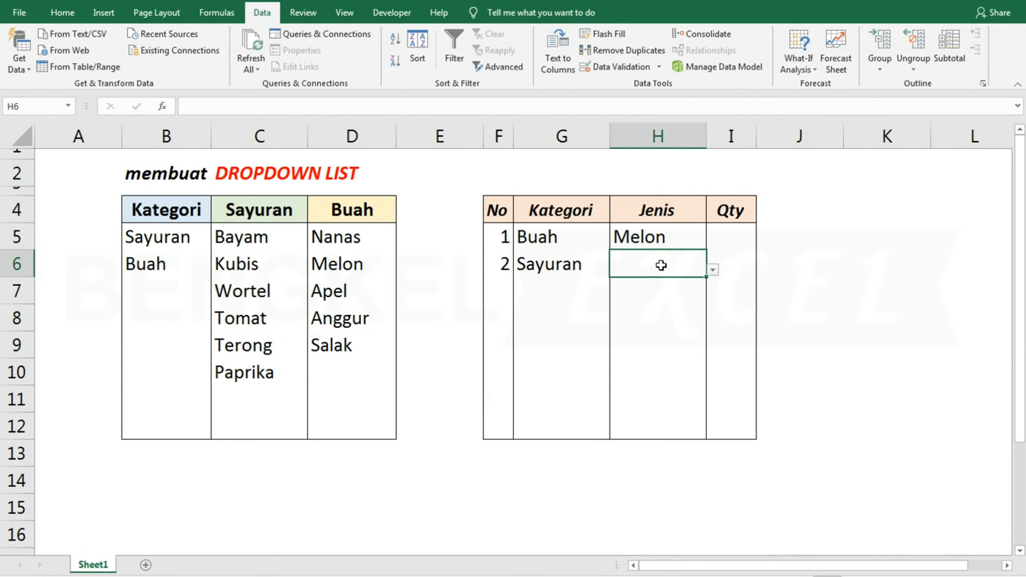
pyautogui.click(712, 268)
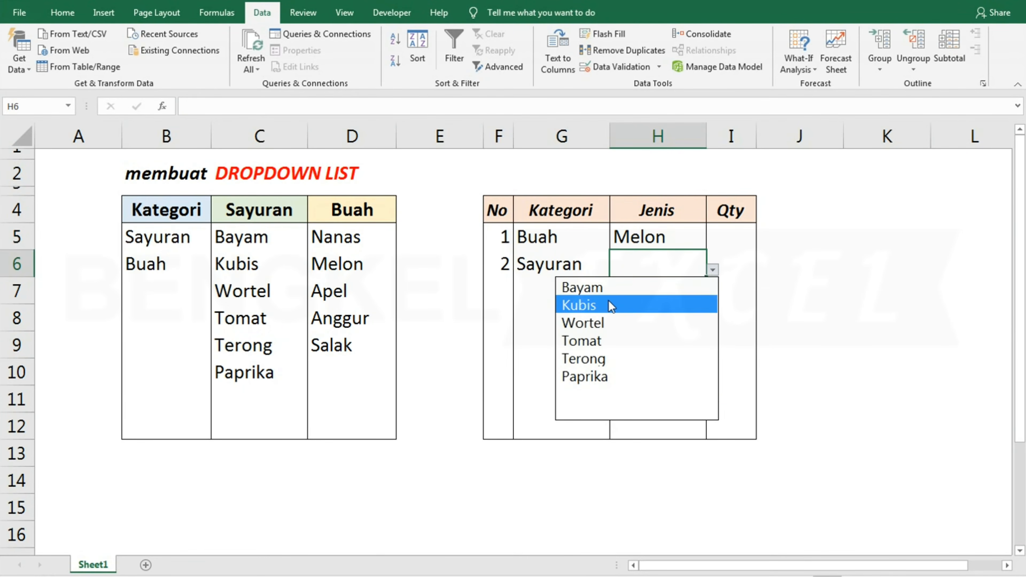
pyautogui.click(608, 303)
pyautogui.click(713, 269)
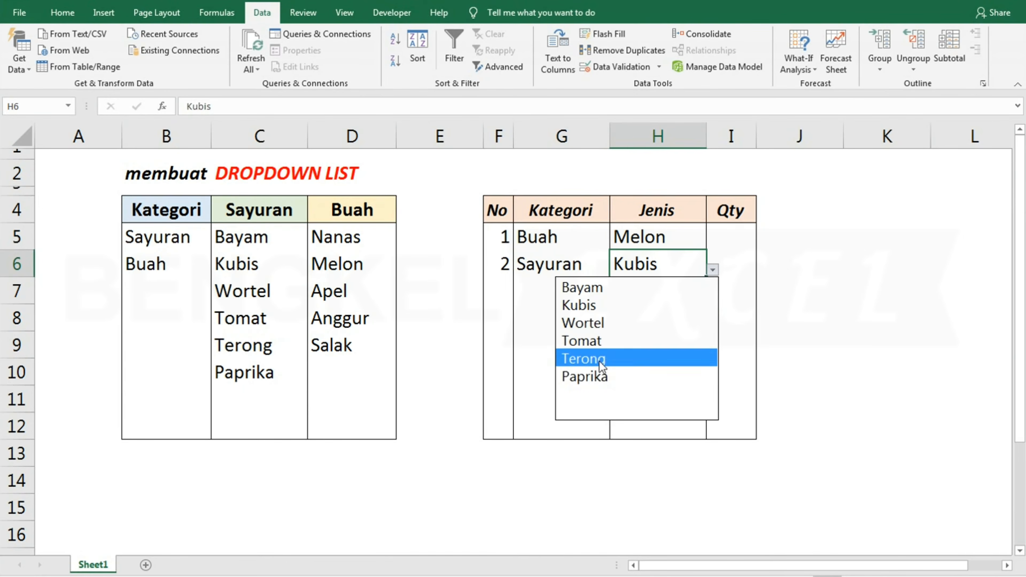
pyautogui.click(598, 380)
# Choose Sayuran as the Kategori for the third row in G7
pyautogui.click(543, 287)
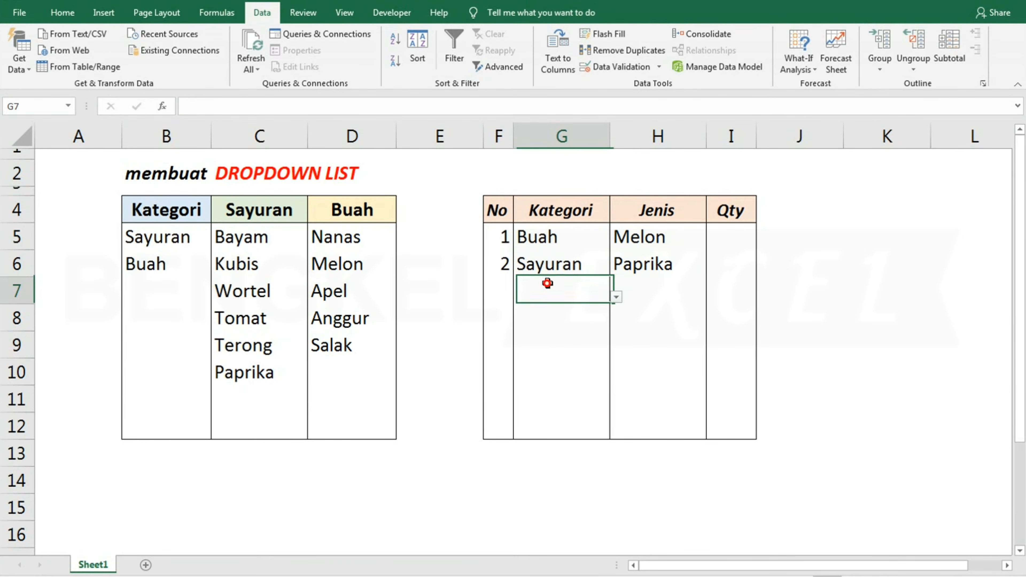
pyautogui.click(617, 297)
pyautogui.click(590, 315)
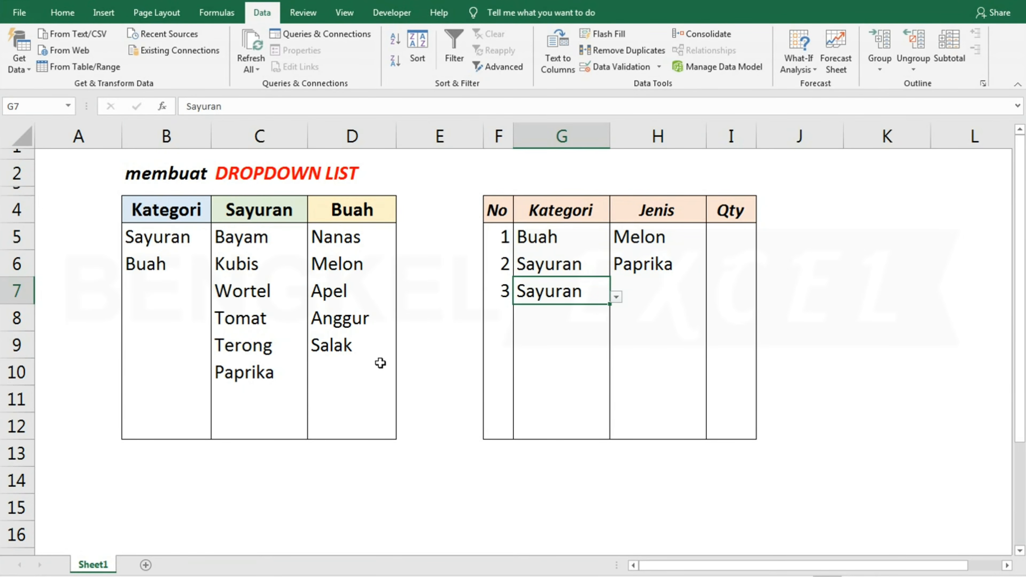
# Add Kol to the end of the Sayuran source list in C11
pyautogui.click(255, 393)
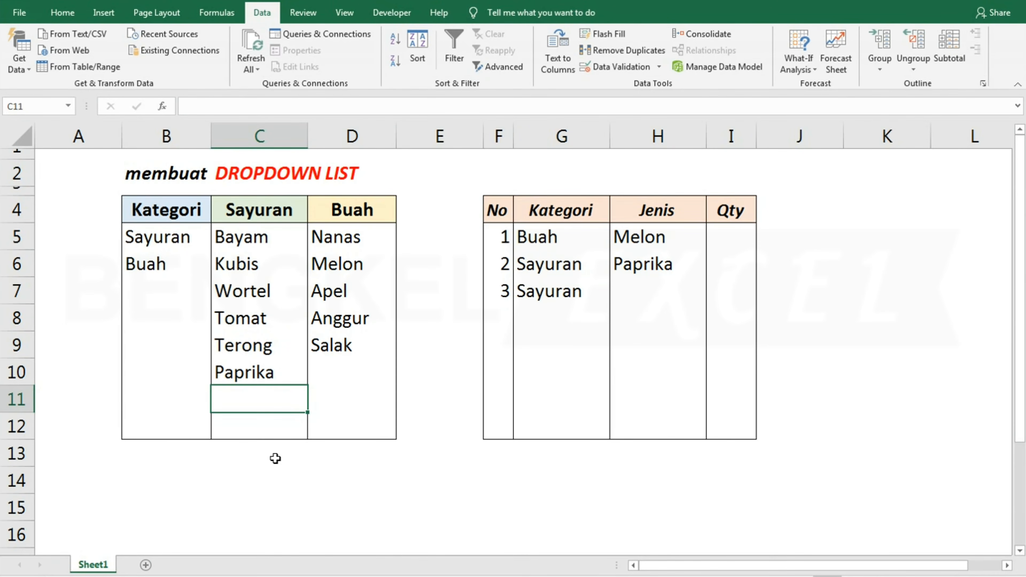
pyautogui.write('Kol')
pyautogui.press('Return')
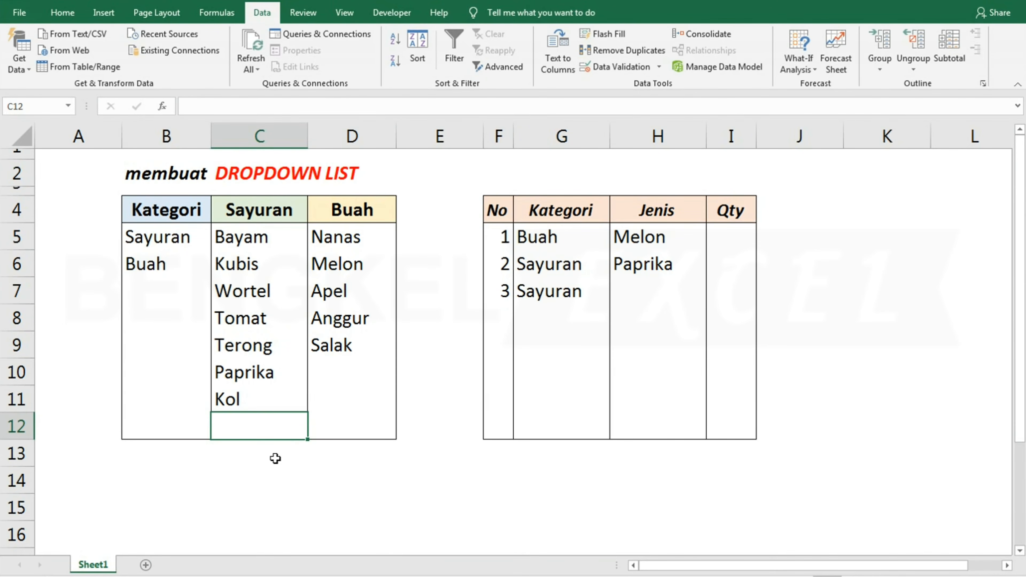
# Choose Kol from the Jenis dropdown in H7 and set the Kategori in G8 to Buah
pyautogui.click(624, 295)
pyautogui.click(712, 296)
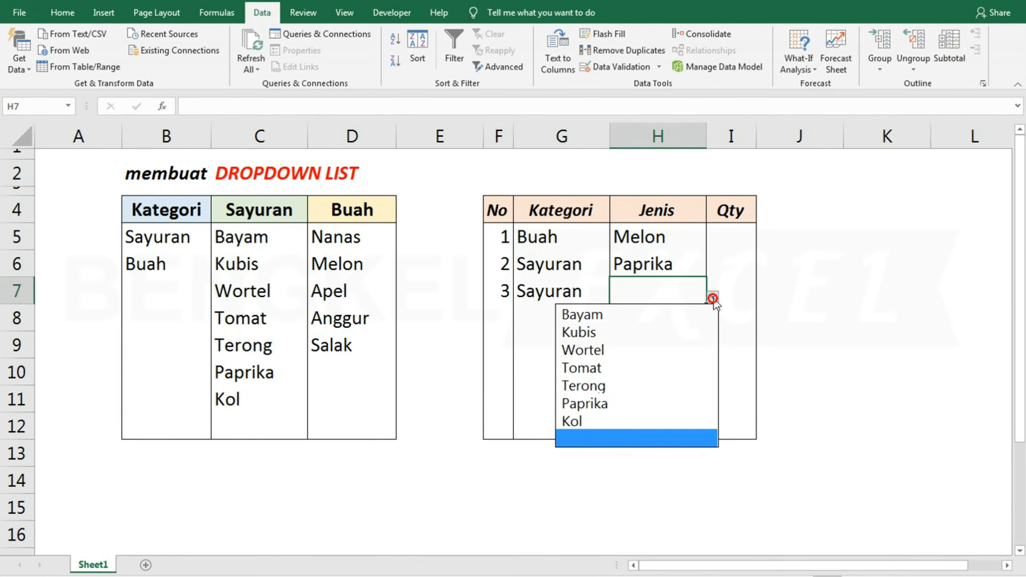
pyautogui.click(614, 415)
pyautogui.click(552, 310)
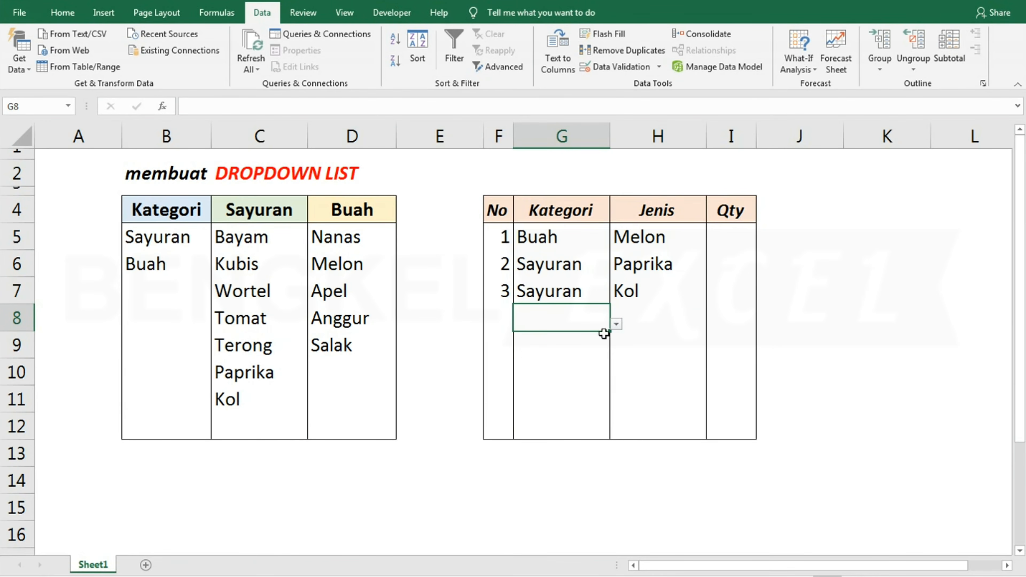
pyautogui.click(616, 326)
# Add Stroberi, Peer and Nangka to the Buah source list in D10:D12
pyautogui.click(342, 376)
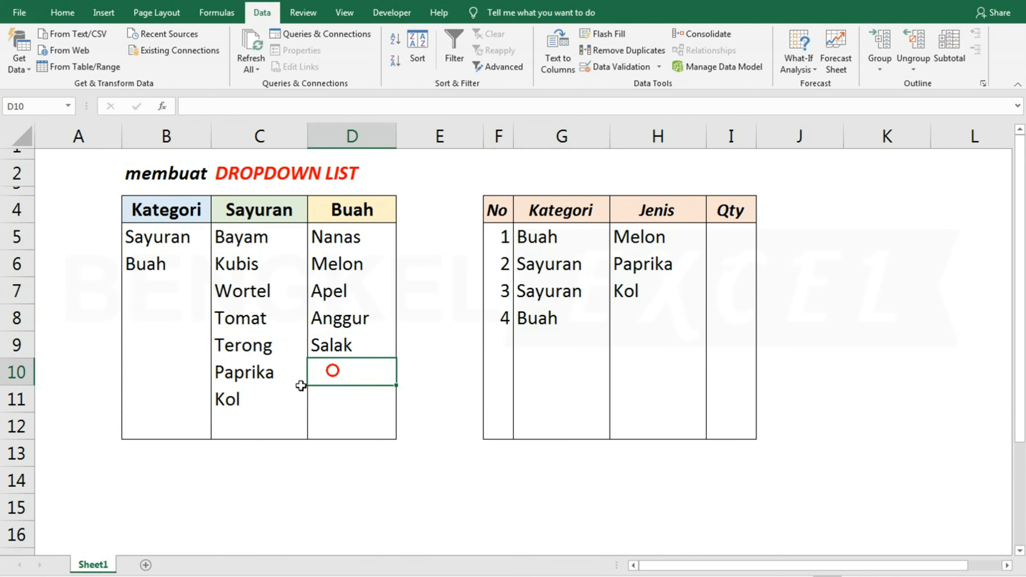
pyautogui.write('Sto')
pyautogui.press('BackSpace')
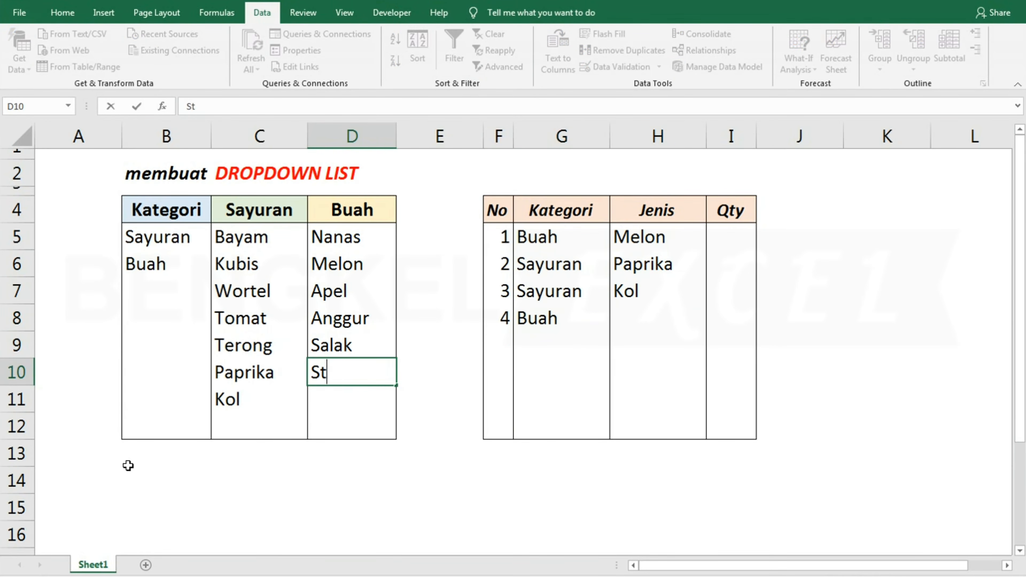
pyautogui.write('roberi')
pyautogui.press('Return')
pyautogui.write('Peer')
pyautogui.press('Return')
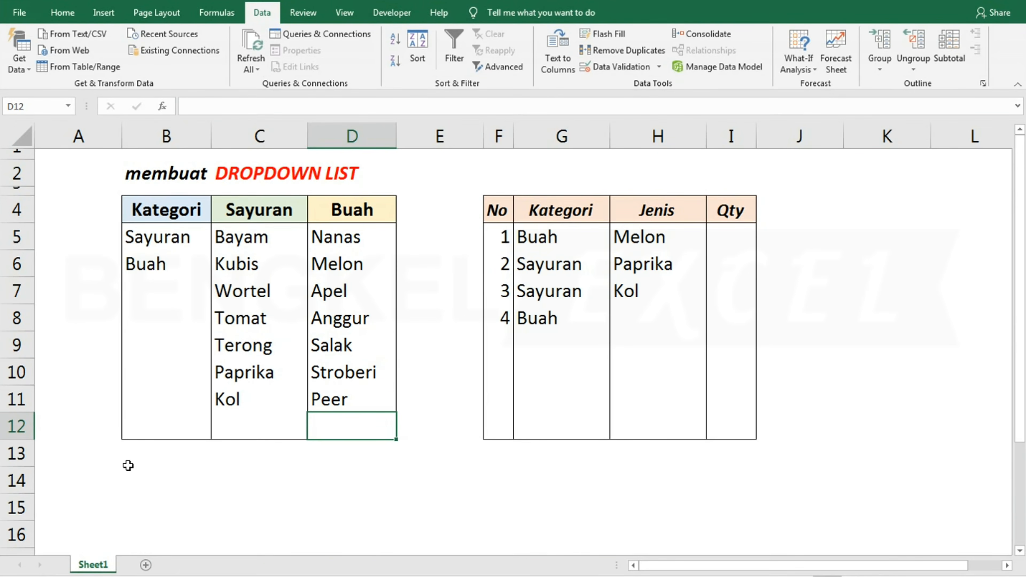
pyautogui.write('Nangka')
pyautogui.press('Return')
# Choose Nangka from the Jenis dropdown in H8
pyautogui.click(644, 320)
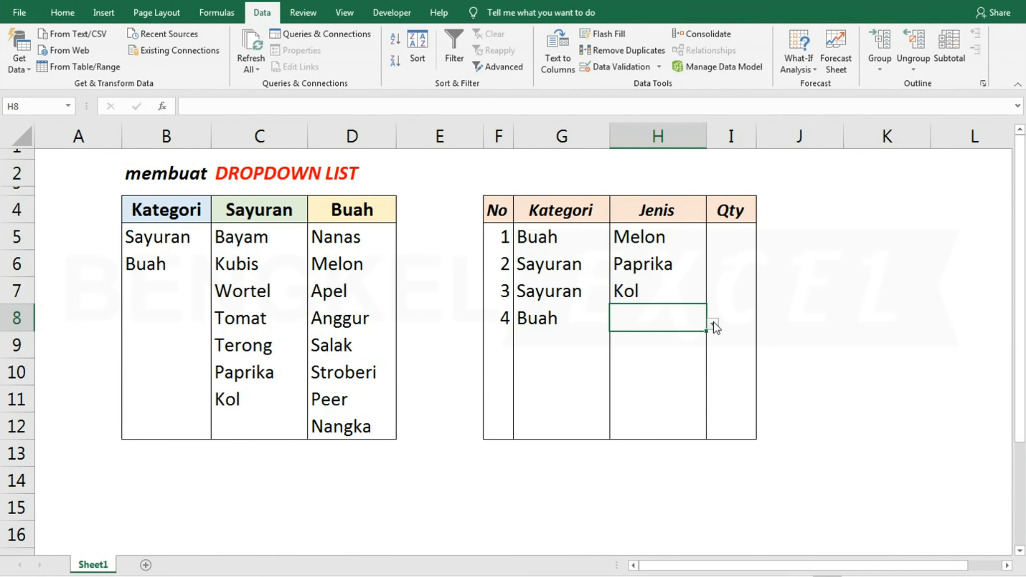
pyautogui.click(713, 323)
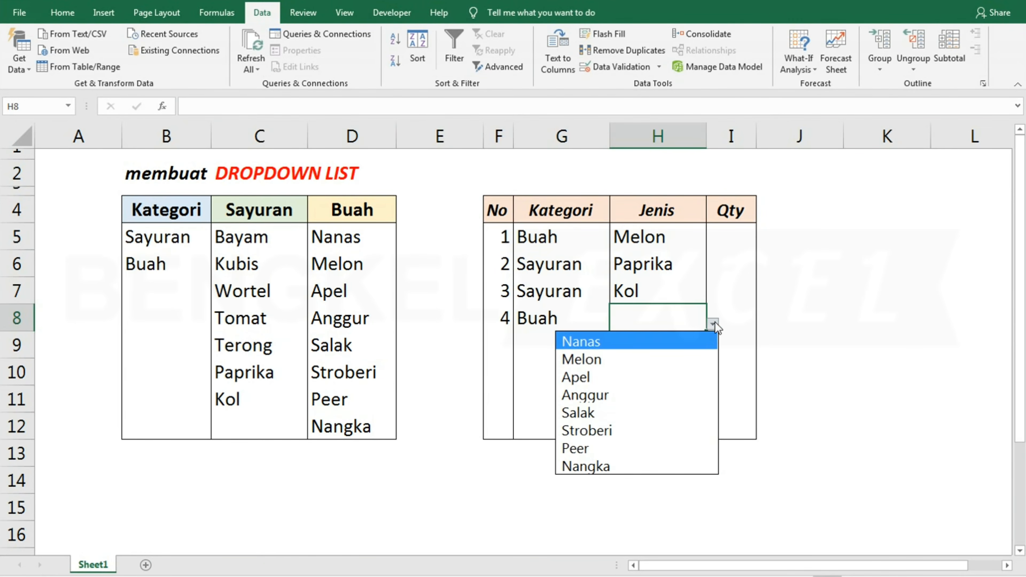
pyautogui.click(591, 457)
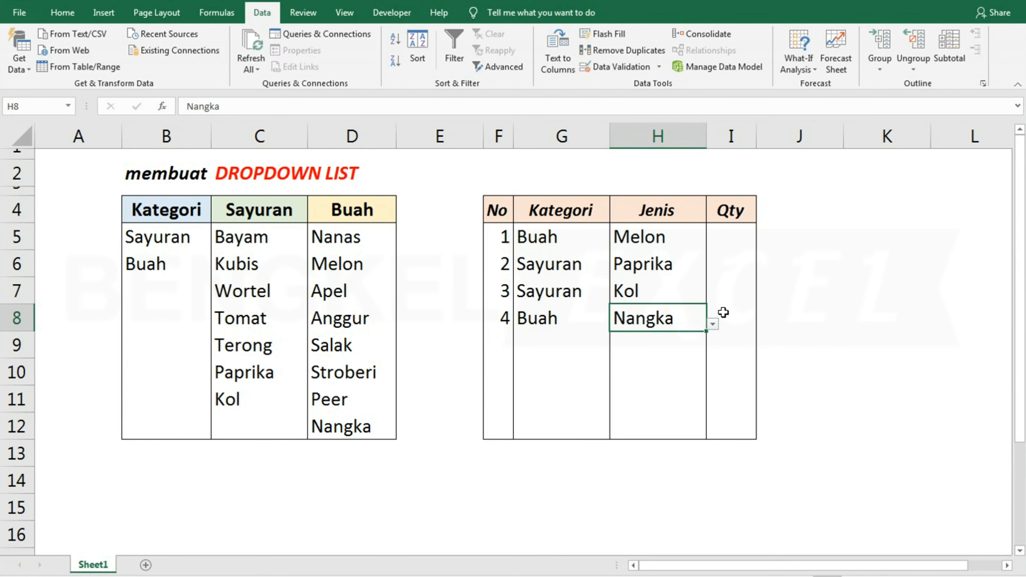
# Enter the Qty values 1, 6, 8 and 9 in I5:I8
pyautogui.click(734, 237)
pyautogui.write('1')
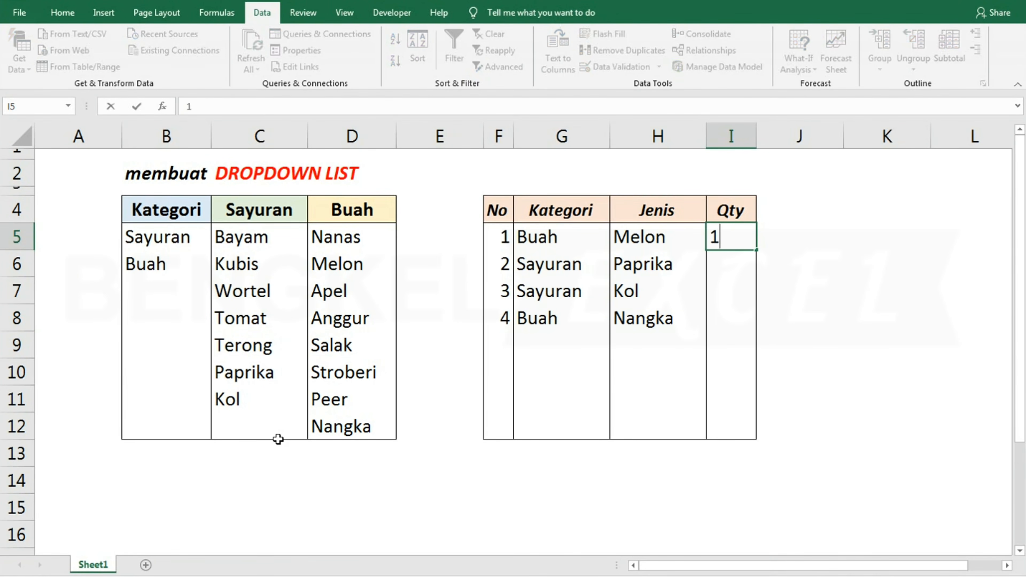
pyautogui.press('Return')
pyautogui.write('6')
pyautogui.press('Return')
pyautogui.write('8')
pyautogui.press('Return')
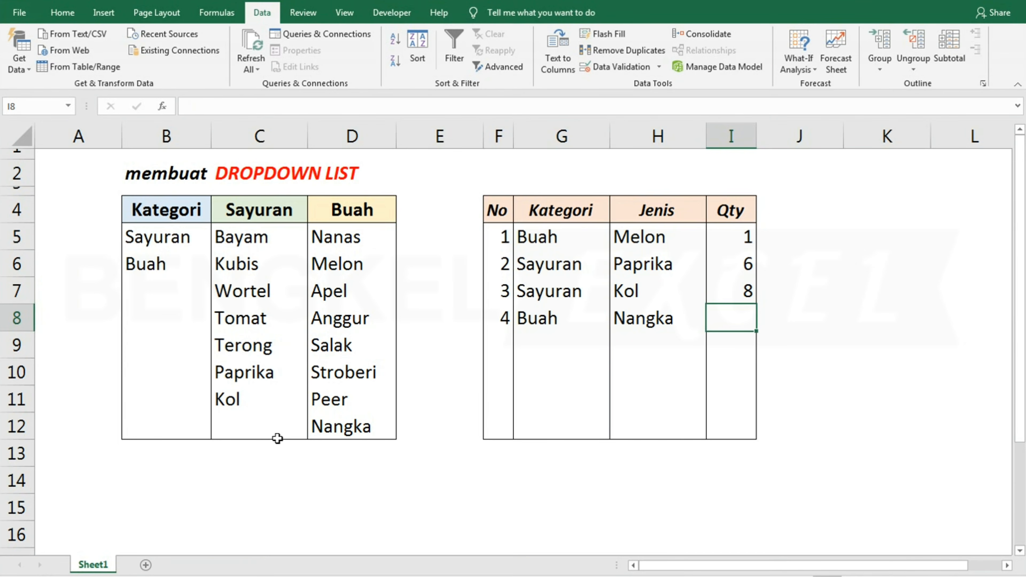
pyautogui.write('9')
pyautogui.press('Return')
pyautogui.click(781, 424)
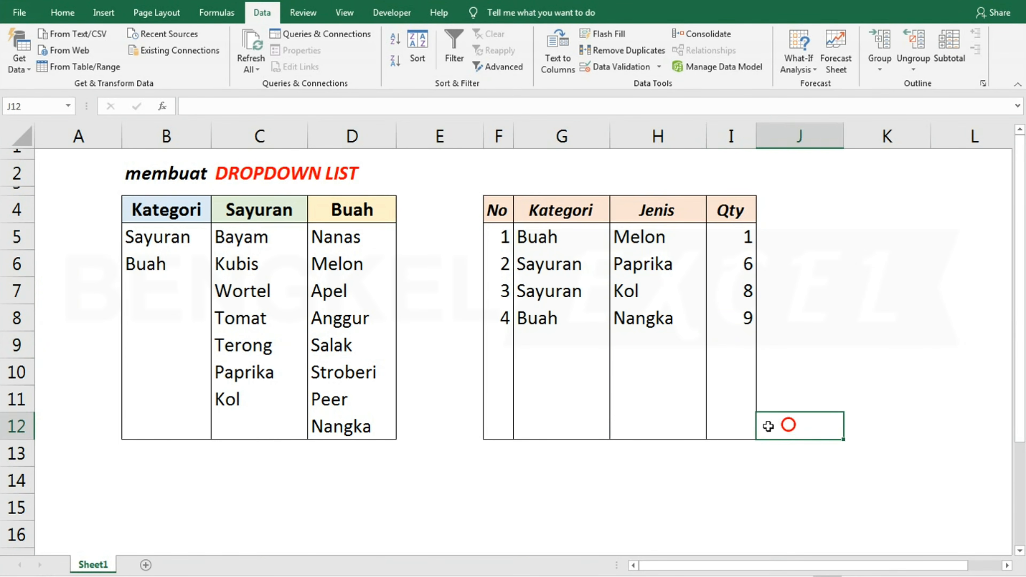
pyautogui.click(621, 404)
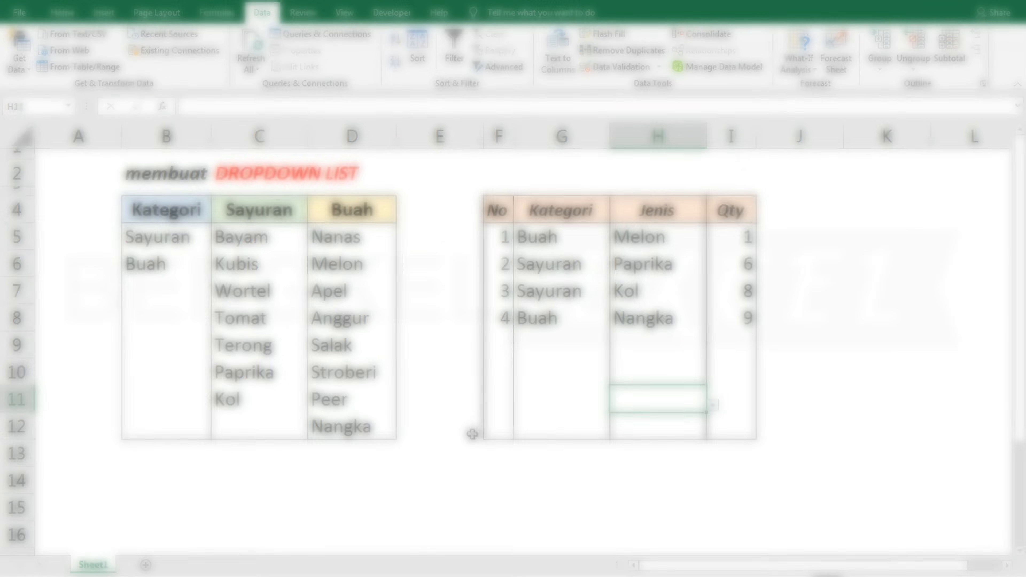